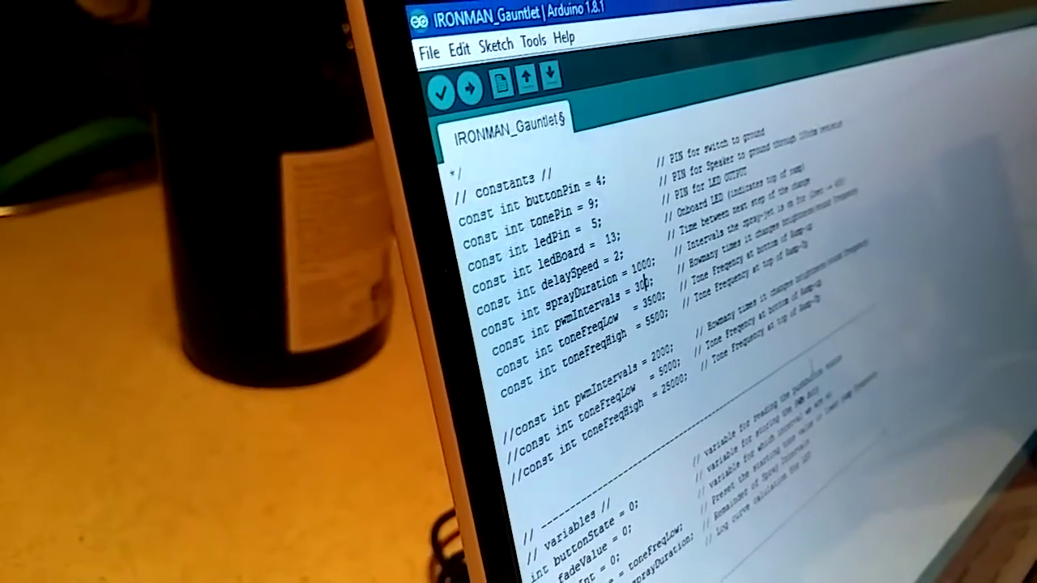
Place the cursor in loop()'s fade-up block to begin changing pwmInt++ to pwmInt+=2
left_click(651, 349)
scroll(648, 324, "down", 8)
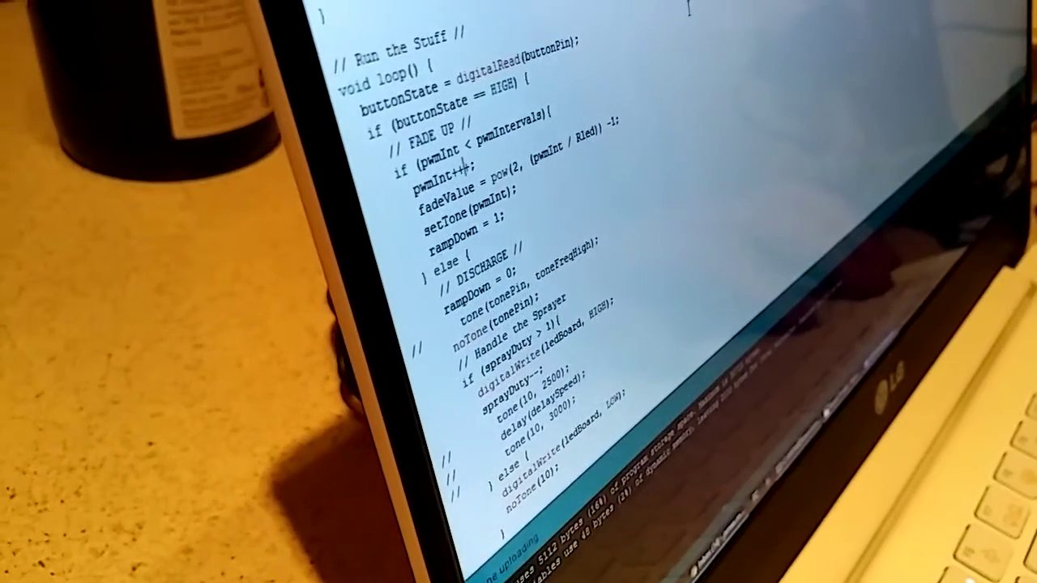
type("=2+")
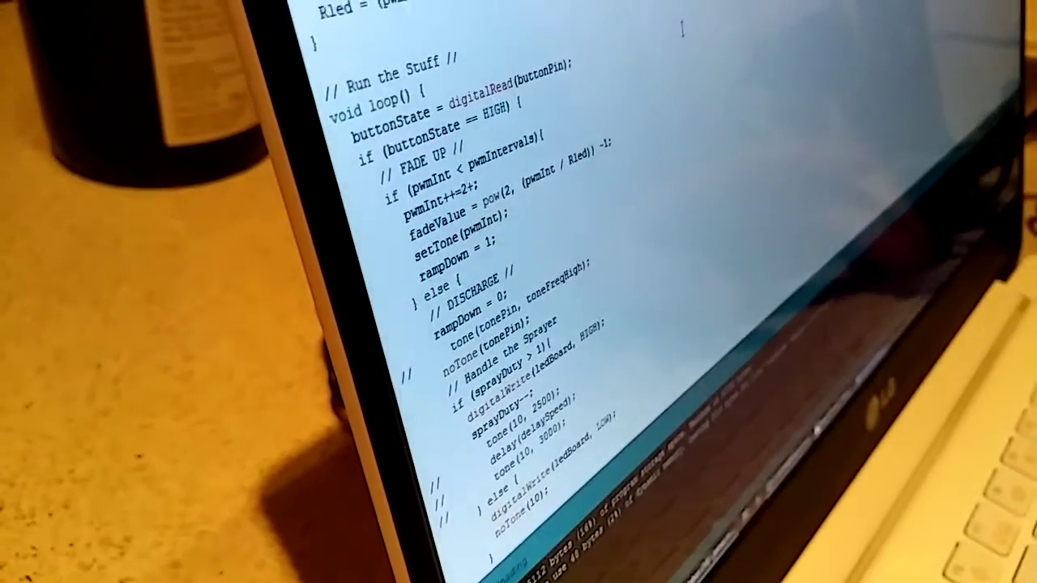